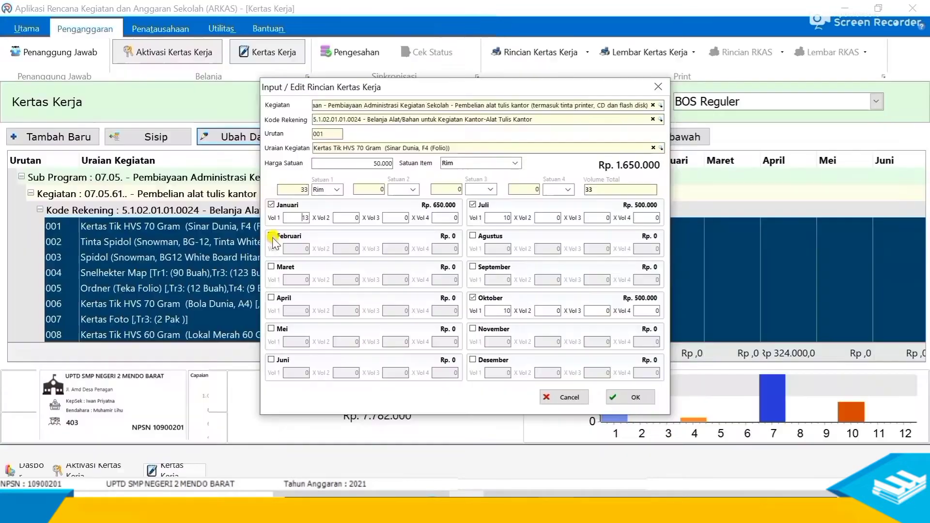
- Tick Februari for the item and select its volume value for replacement
click(272, 236)
click(301, 247)
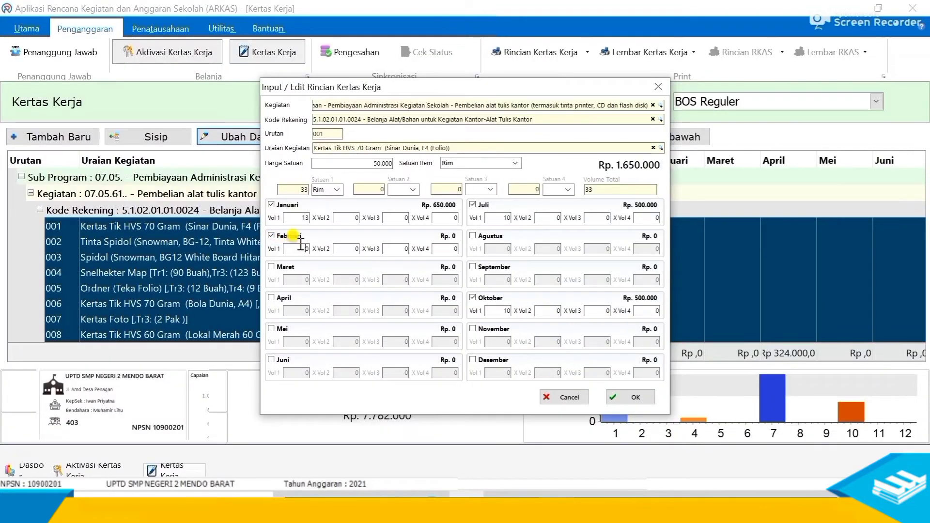
drag(303, 247, 316, 249)
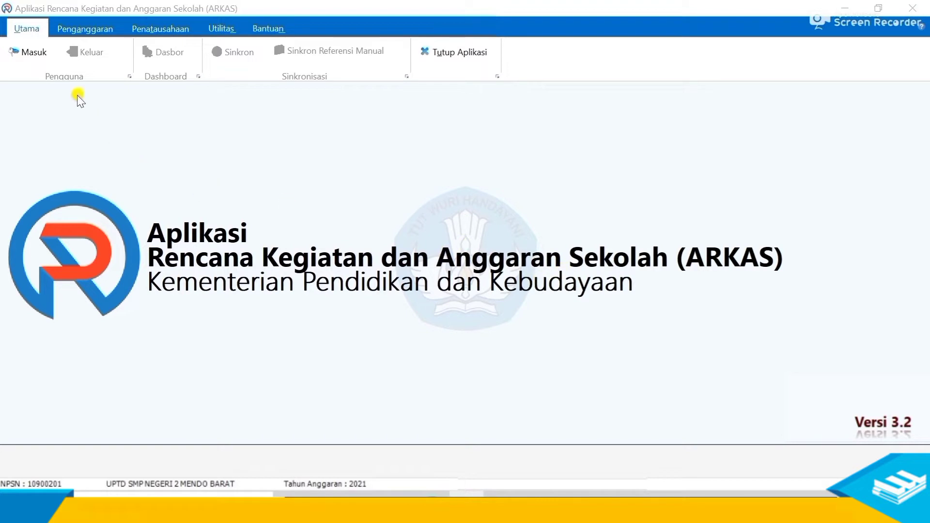
- Open the login form and enter the school account's e-mail username and password
click(30, 53)
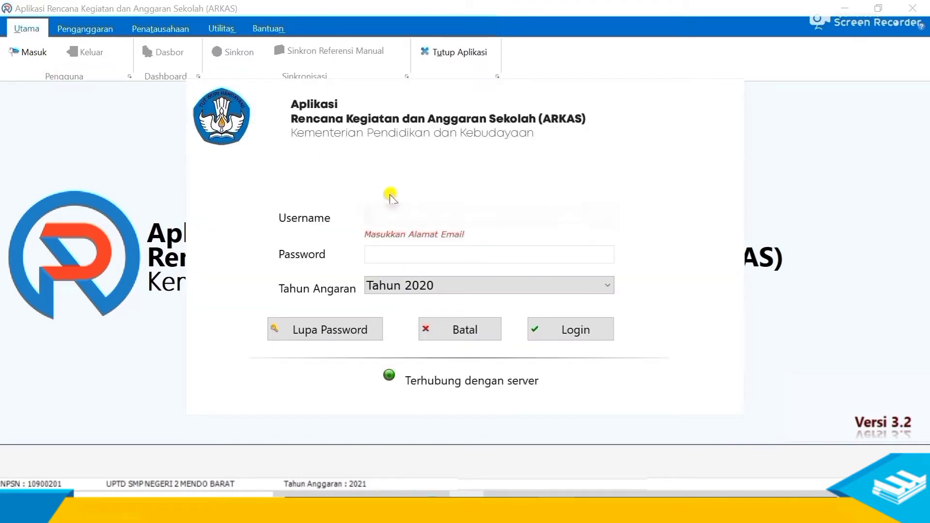
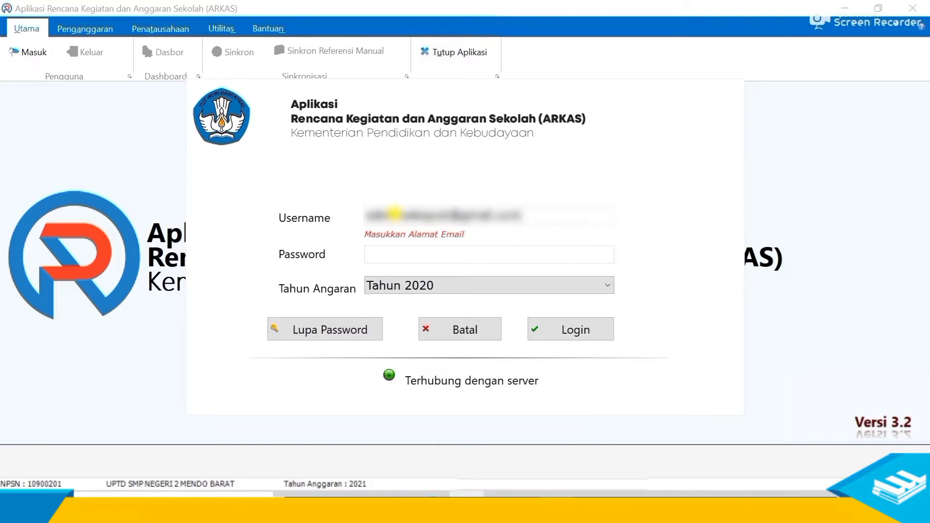
click(387, 254)
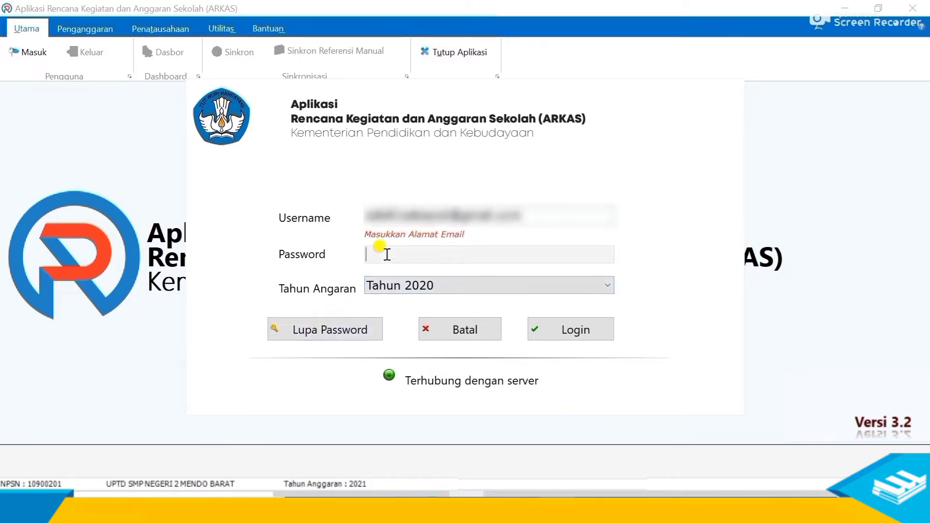
text(********)
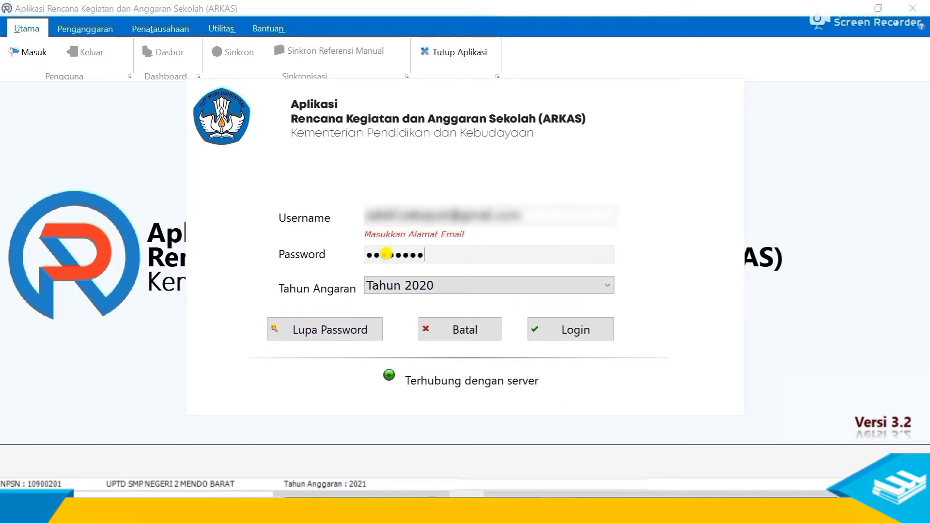
text(*)
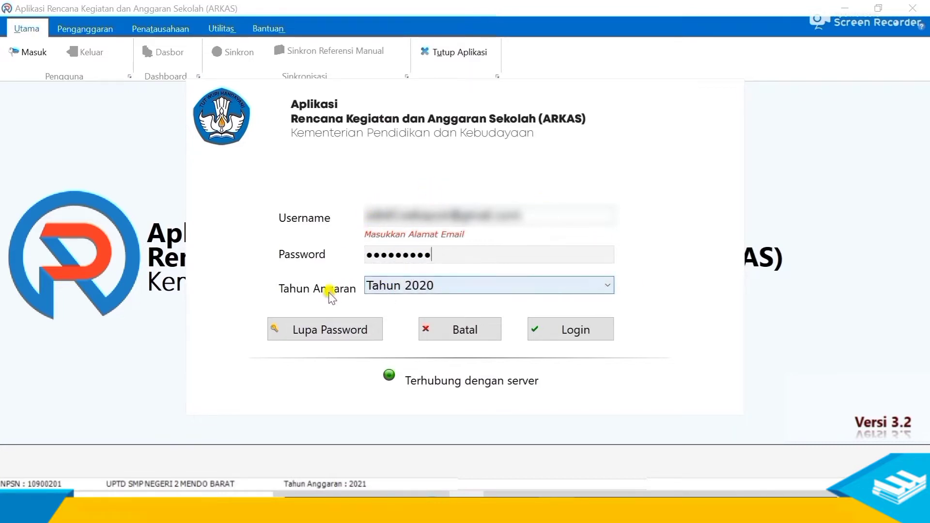
- Choose budget year 2021 and log in to the school dashboard
click(479, 289)
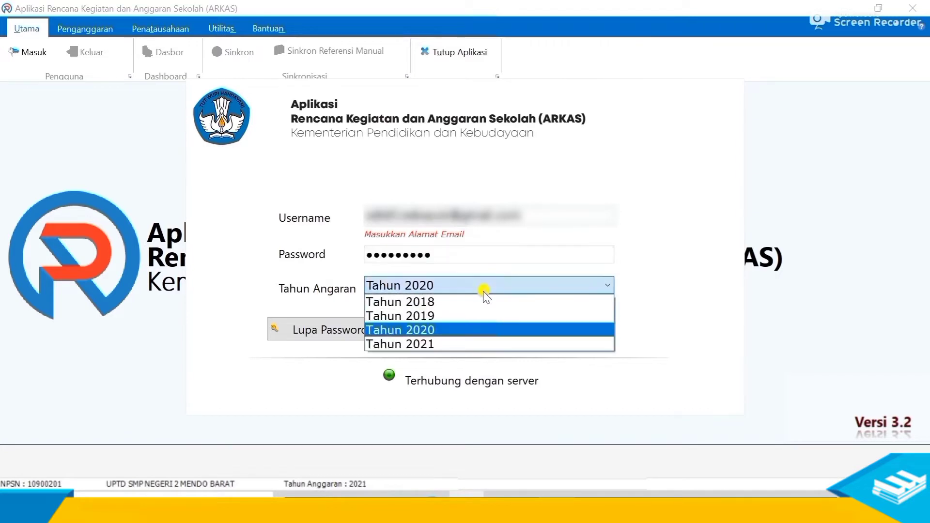
click(428, 345)
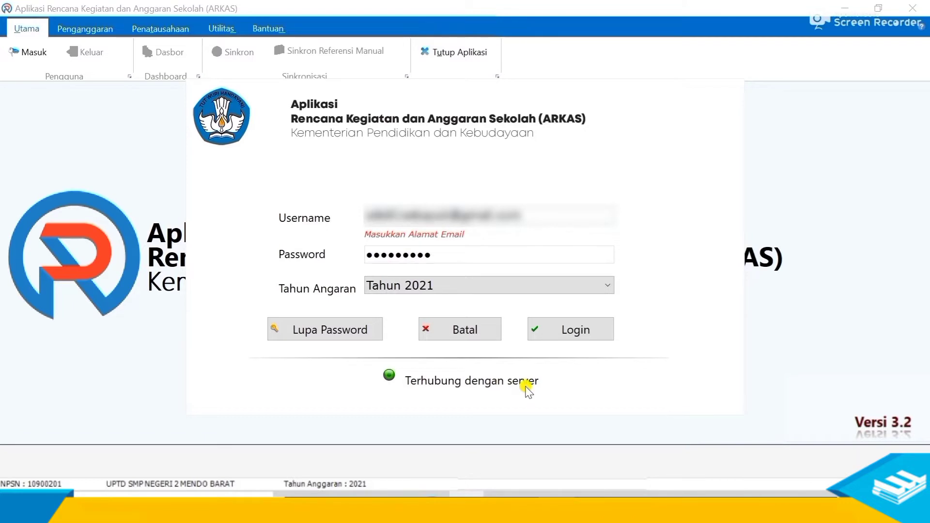
click(552, 339)
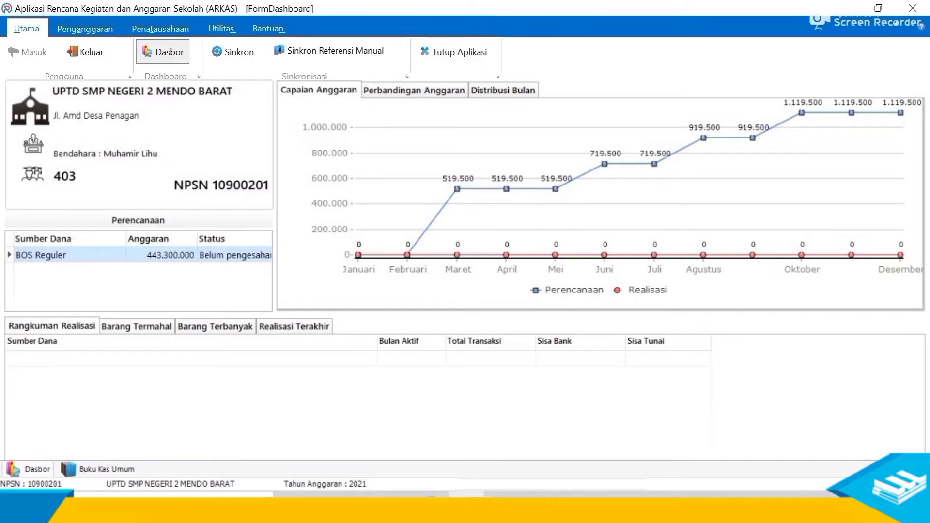
key(alt+Tab)
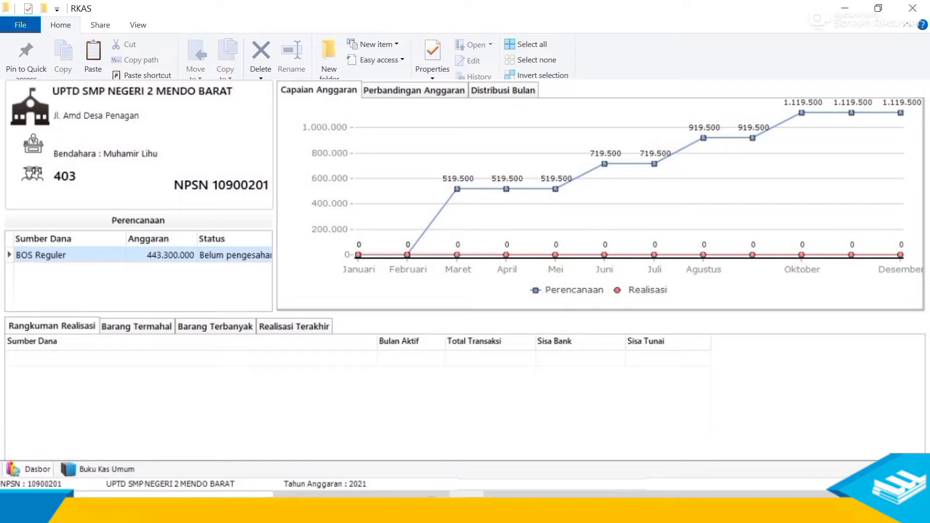
key(alt+Tab)
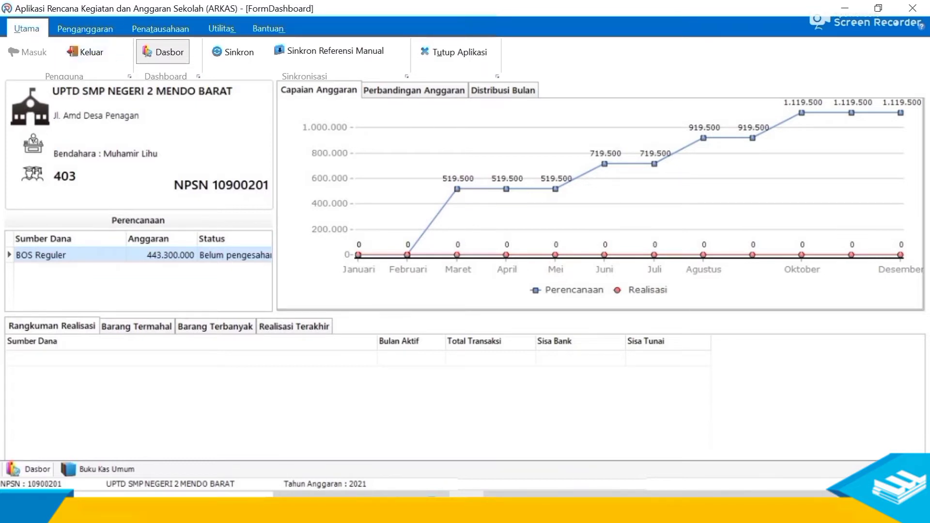
- Synchronise the school data with the server from the Utama functions
click(93, 28)
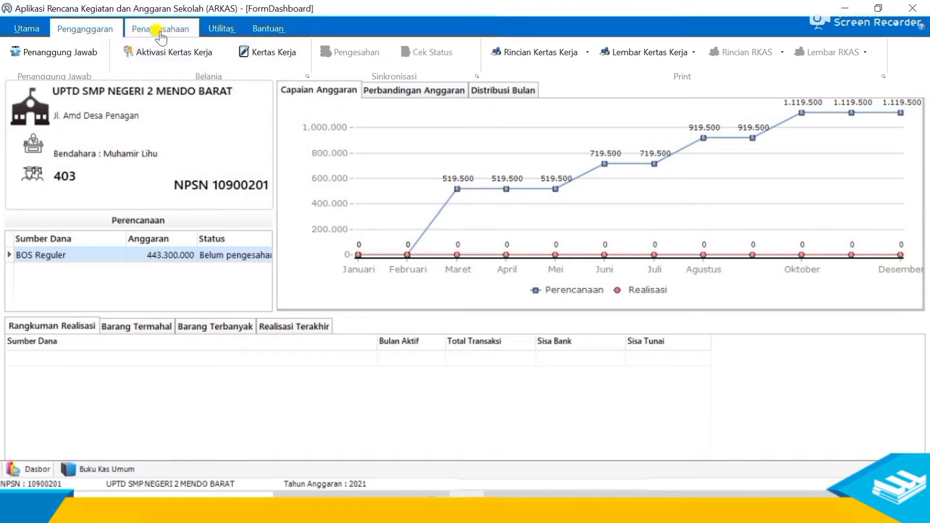
click(26, 29)
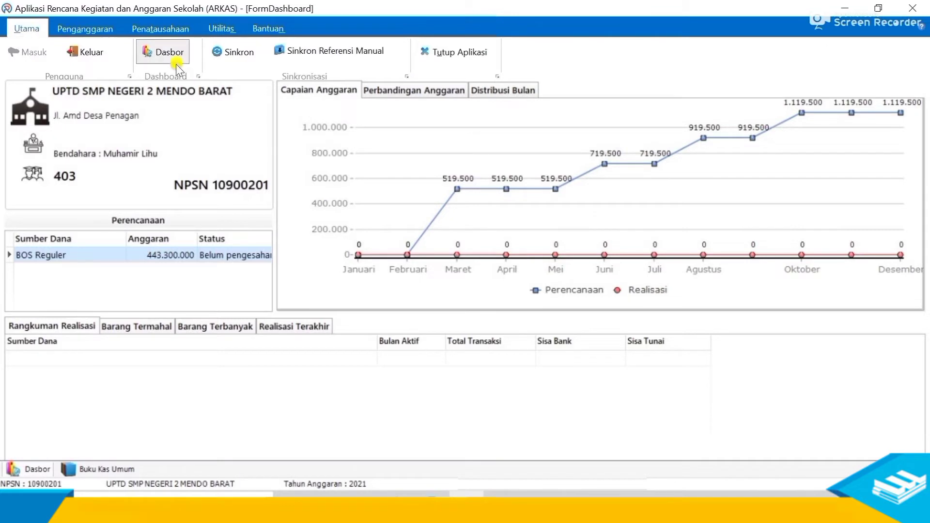
click(240, 56)
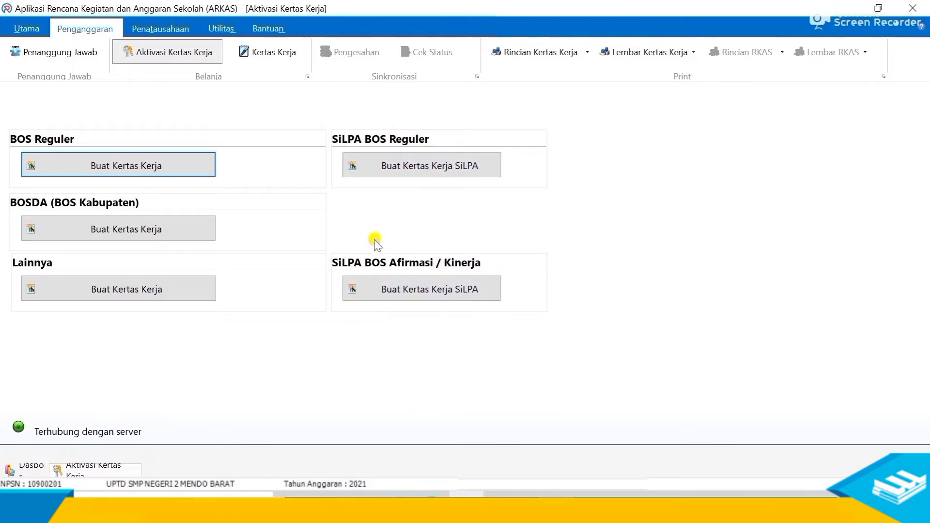
- Create the BOS Reguler work paper copying the previous year's budget and open its editor
click(142, 175)
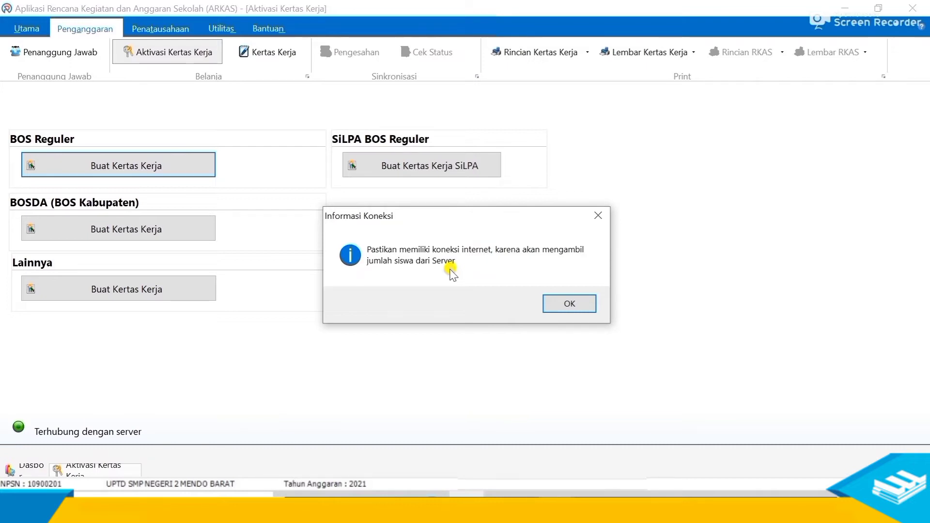
click(570, 303)
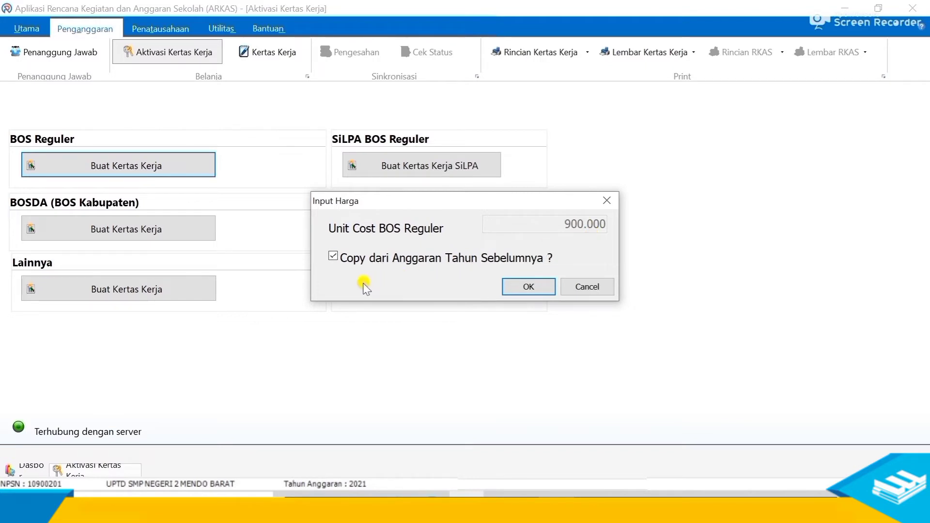
click(526, 287)
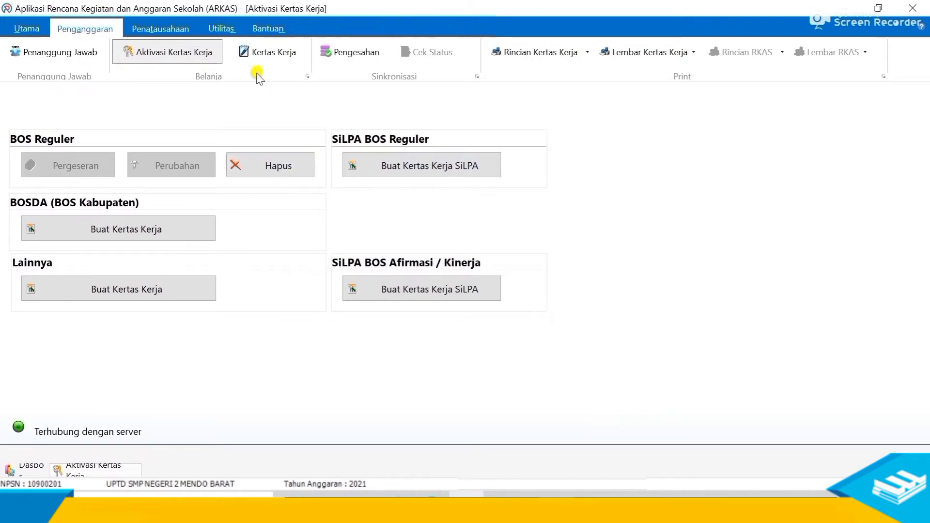
click(269, 60)
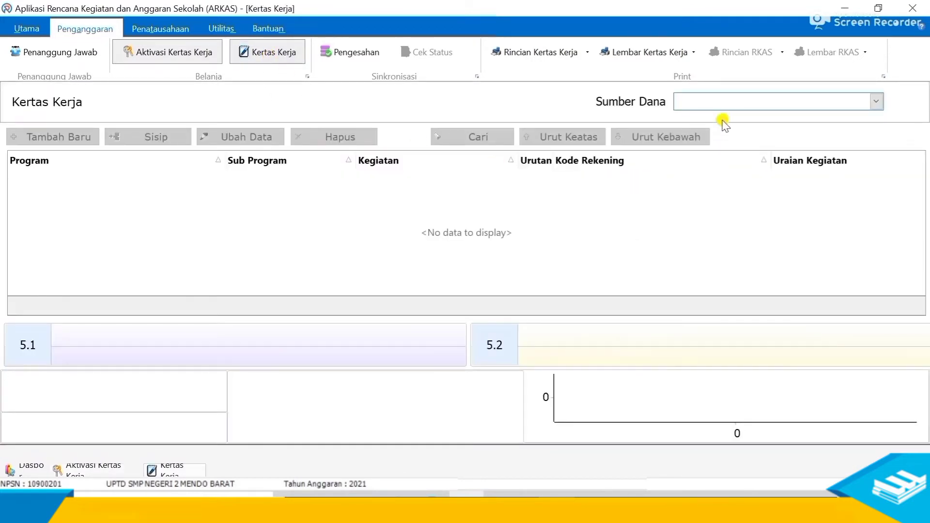
click(722, 103)
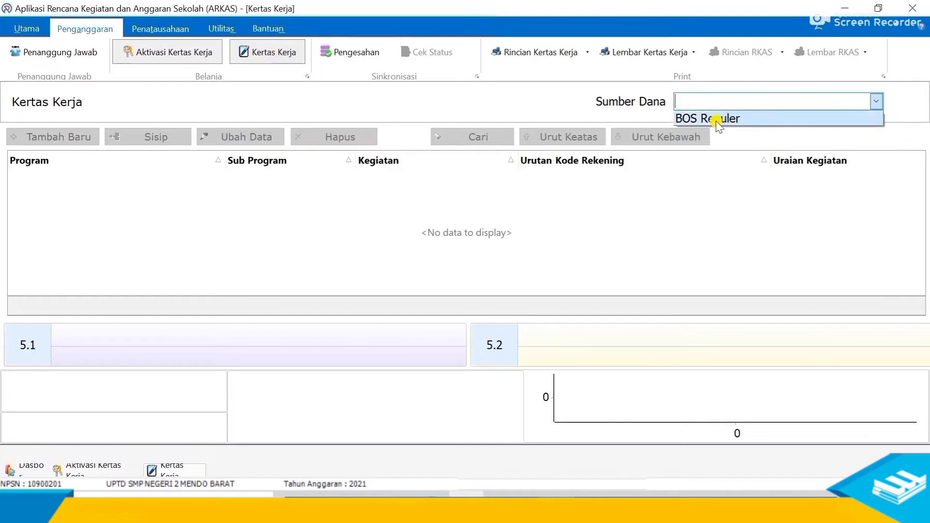
click(716, 121)
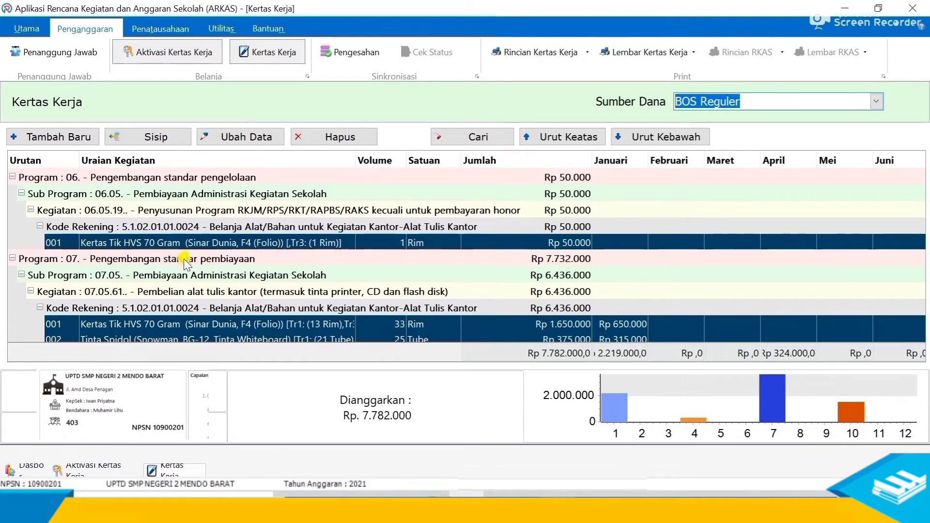
click(223, 278)
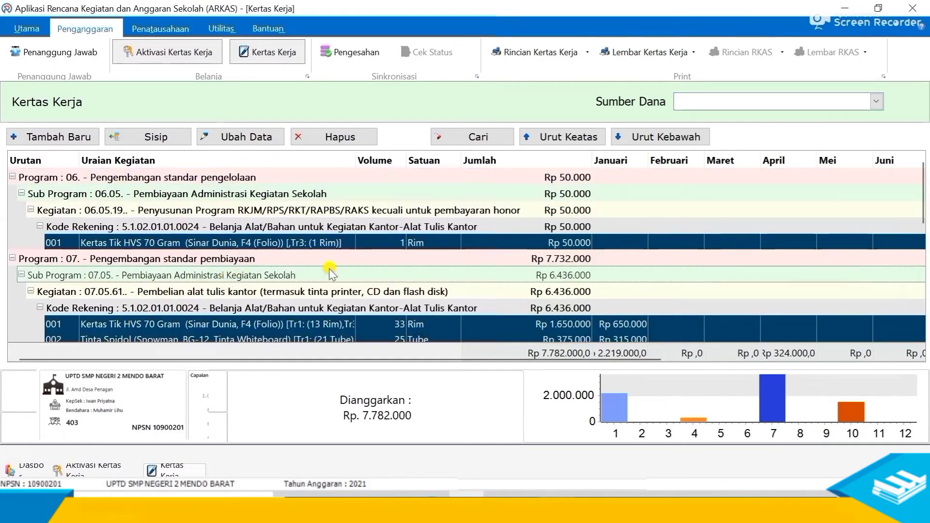
click(336, 228)
scroll(896, 247, down, 2)
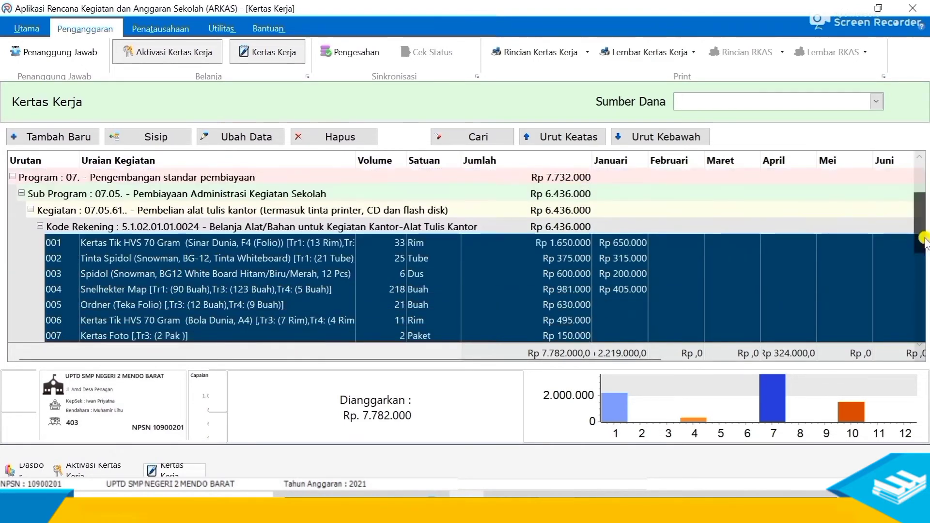
scroll(727, 249, up, 2)
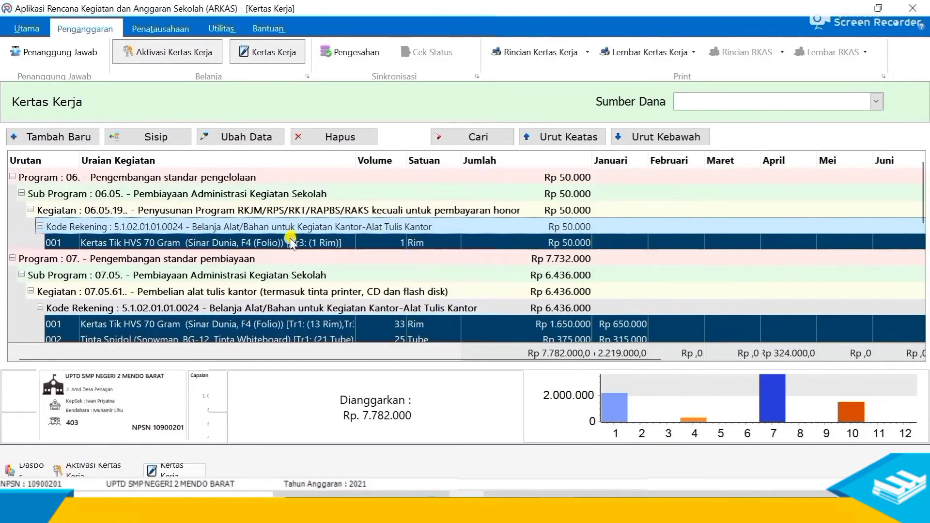
click(324, 210)
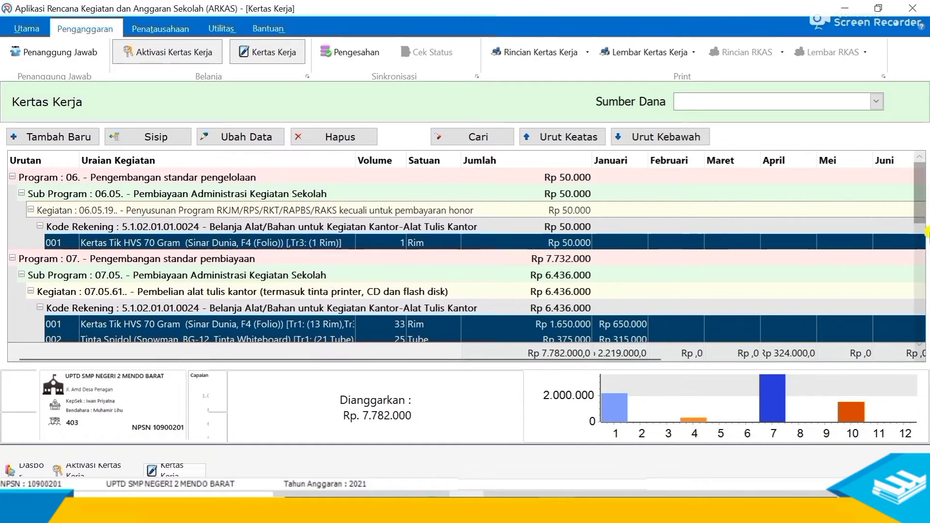
scroll(922, 238, down, 3)
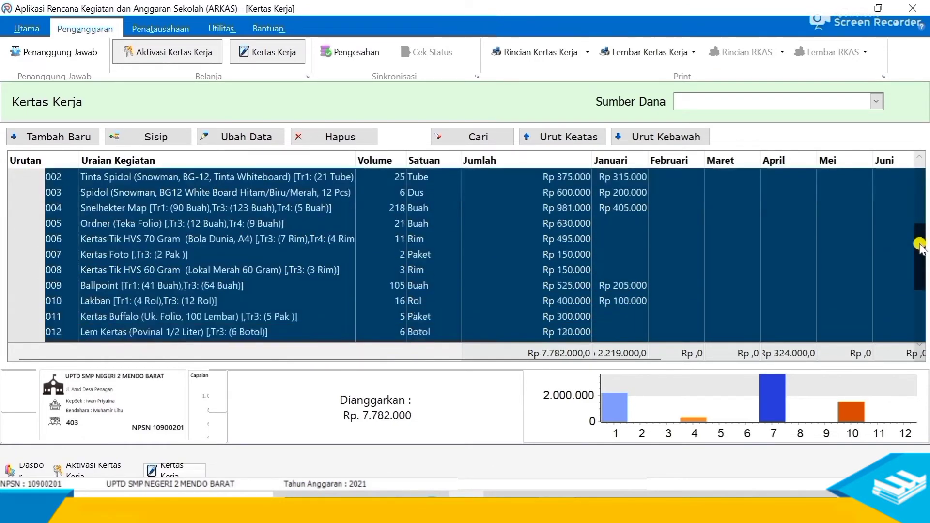
drag(919, 245, 914, 272)
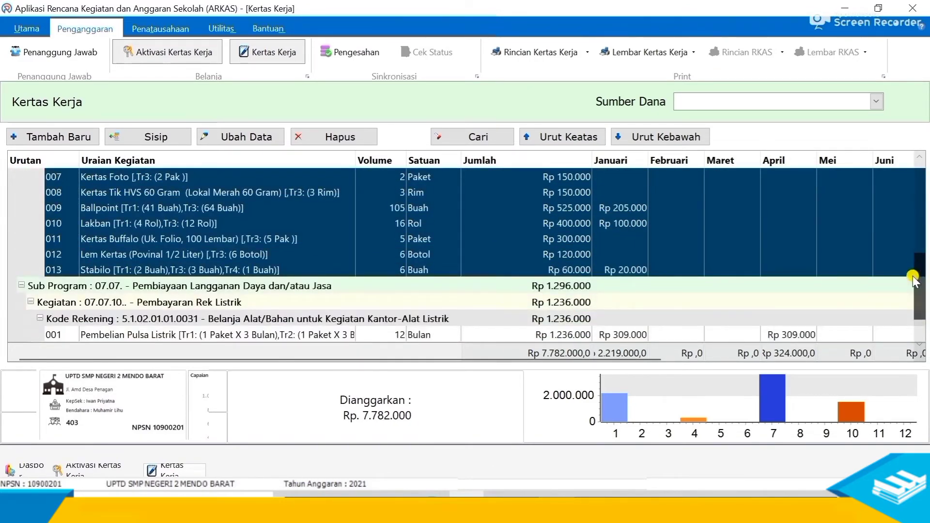
drag(912, 280, 911, 177)
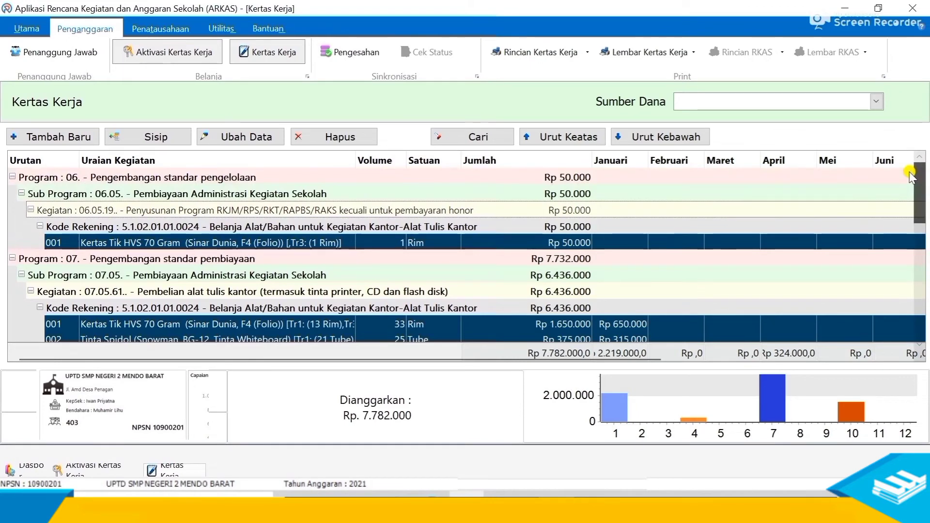
mouse_move(911, 177)
mouse_down()
mouse_move(913, 335)
mouse_move(913, 172)
mouse_up()
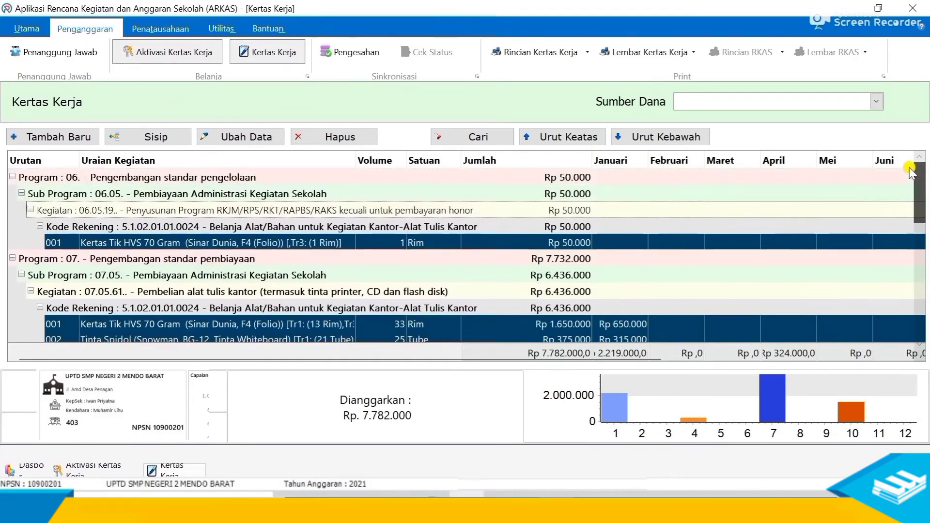
- Load the Kertas Kerja with BOS Reguler as the funding source
click(698, 103)
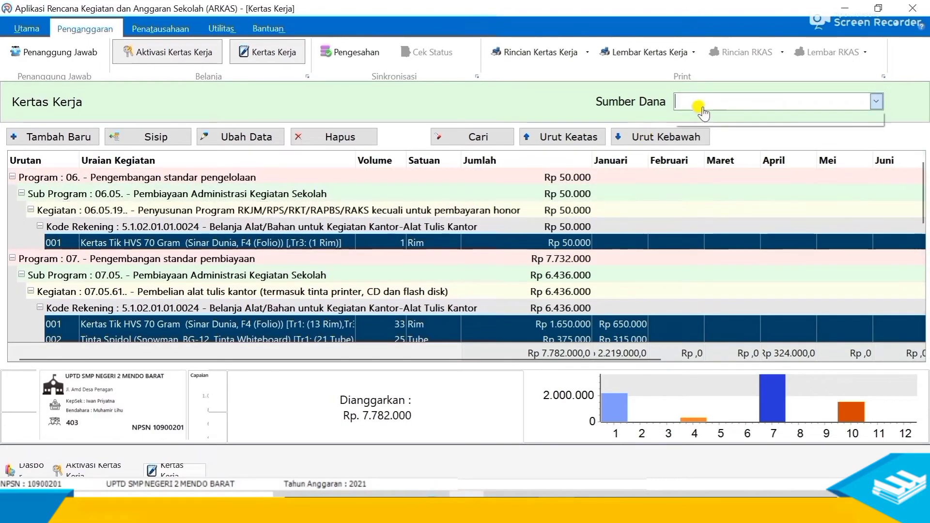
click(715, 119)
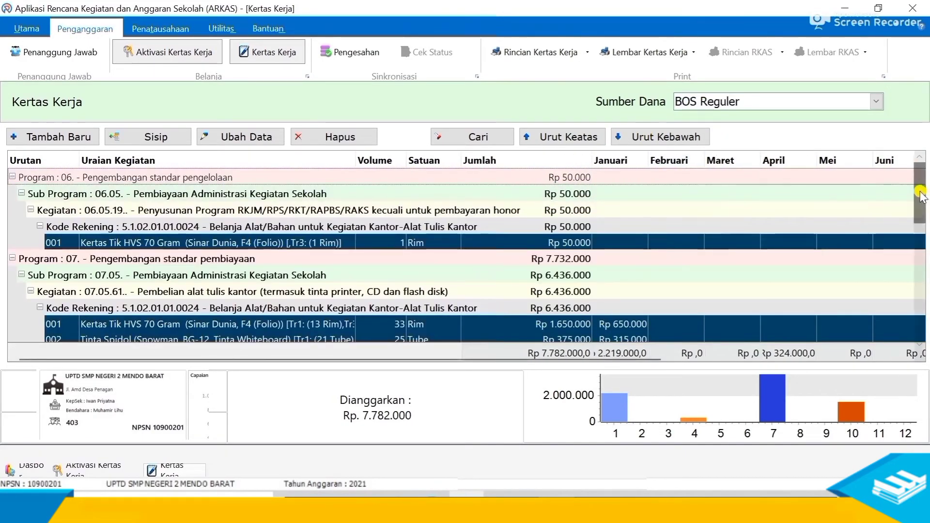
drag(915, 202, 921, 183)
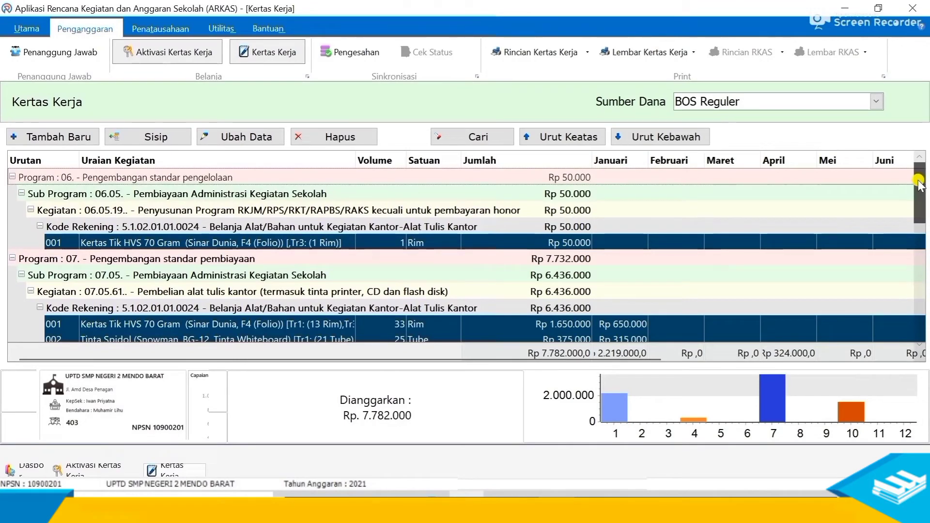
drag(919, 183, 926, 318)
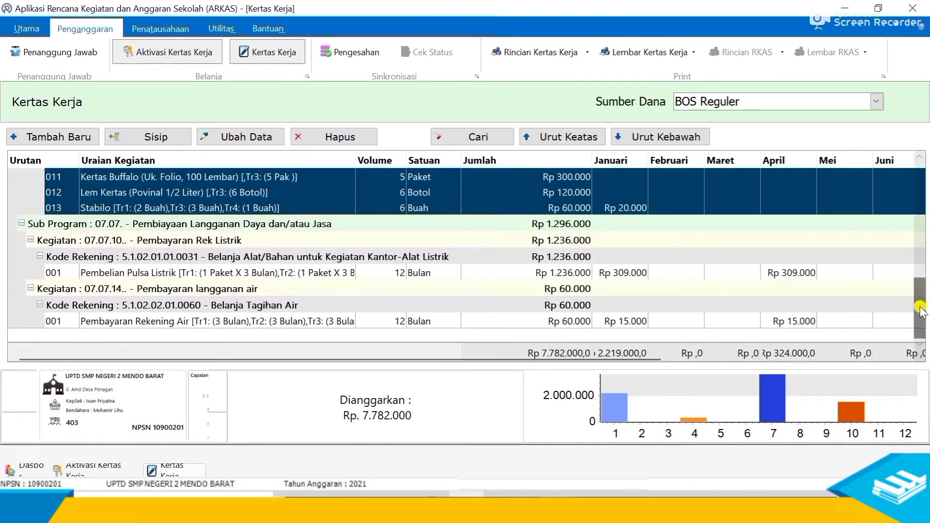
drag(920, 310, 909, 233)
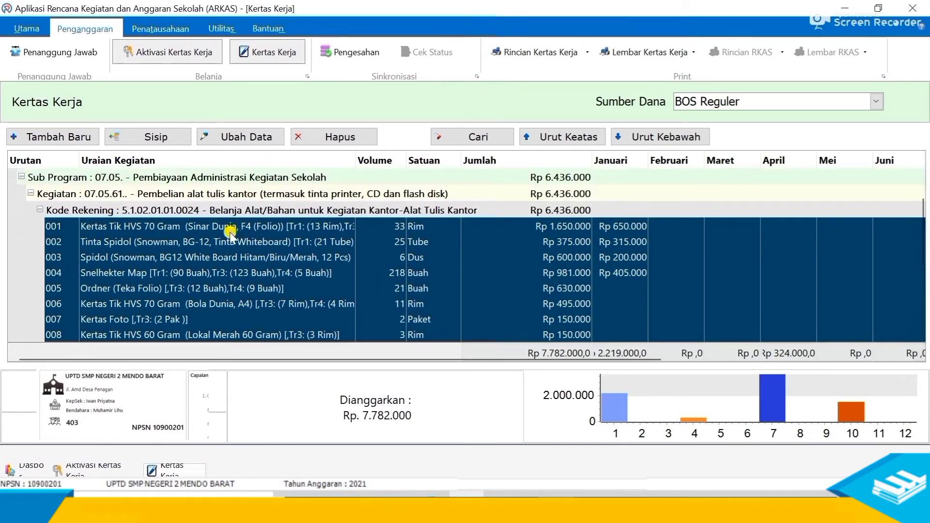
- Select item 001 Kertas Tik HVS 70 Gram and open its edit form
click(199, 225)
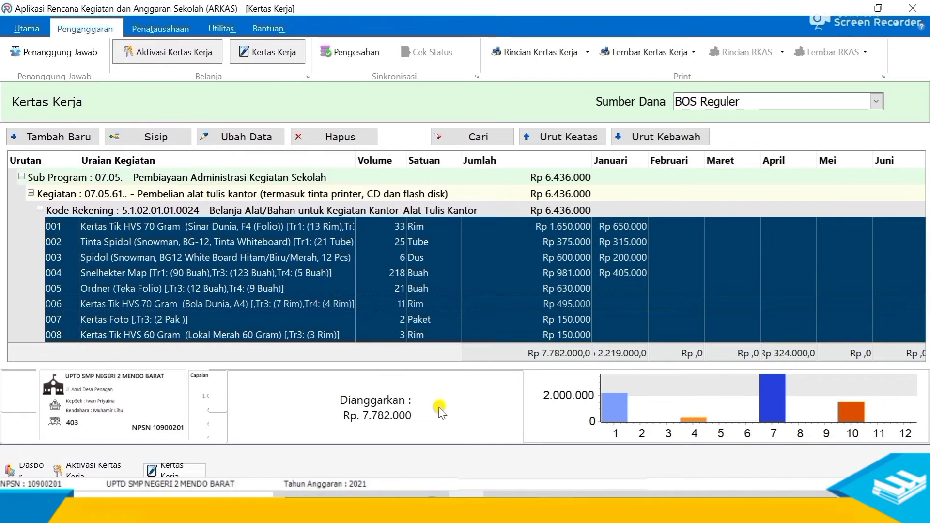
click(340, 273)
scroll(342, 273, down, 5)
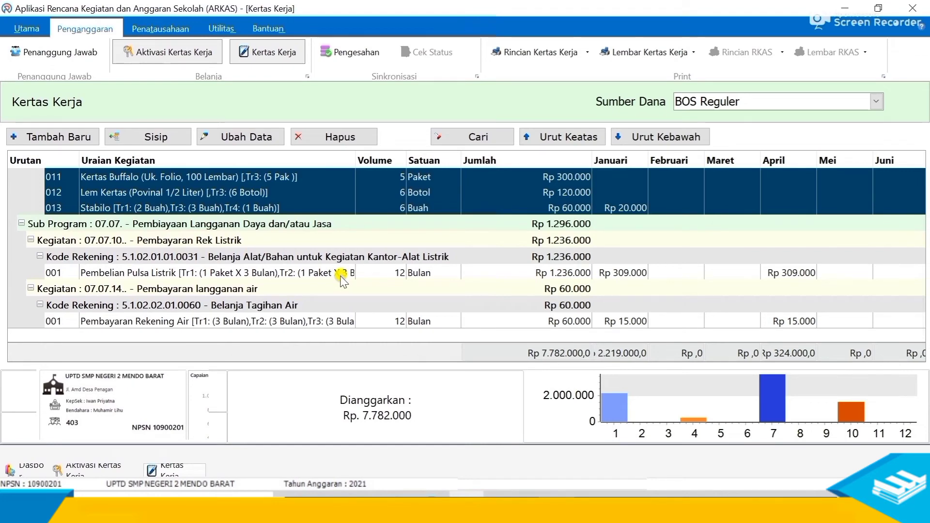
scroll(341, 278, up, 3)
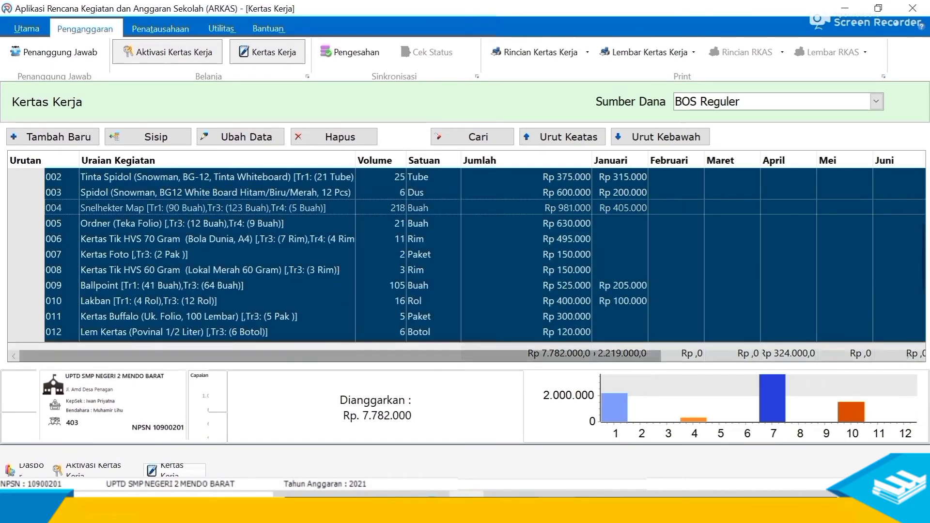
scroll(274, 311, up, 5)
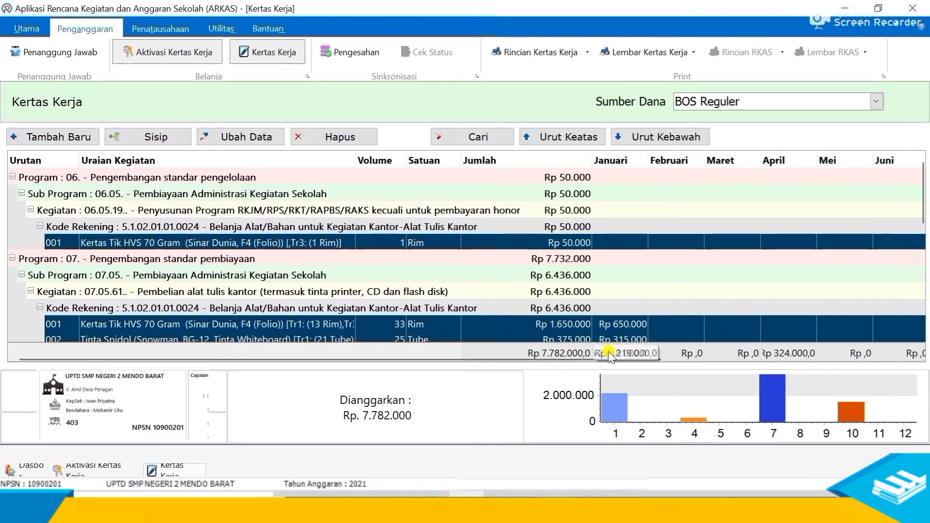
drag(595, 357, 489, 351)
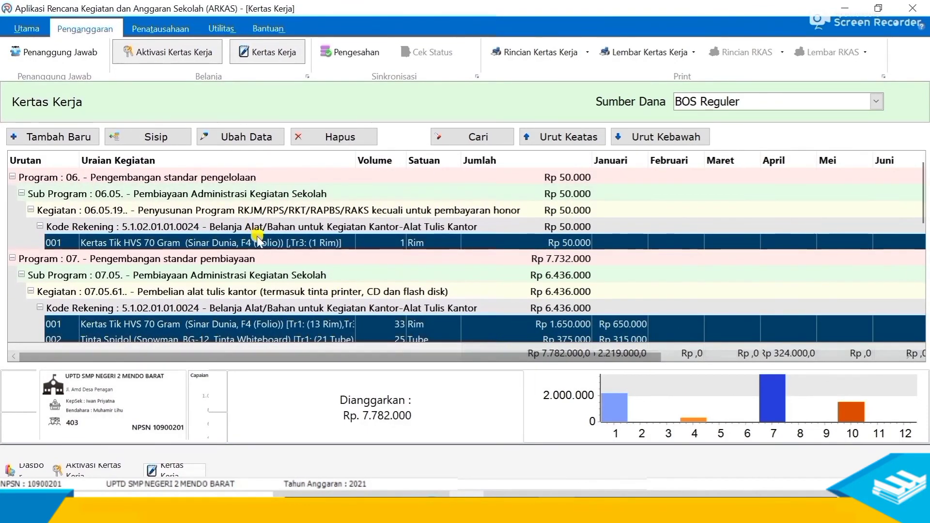
scroll(263, 260, down, 2)
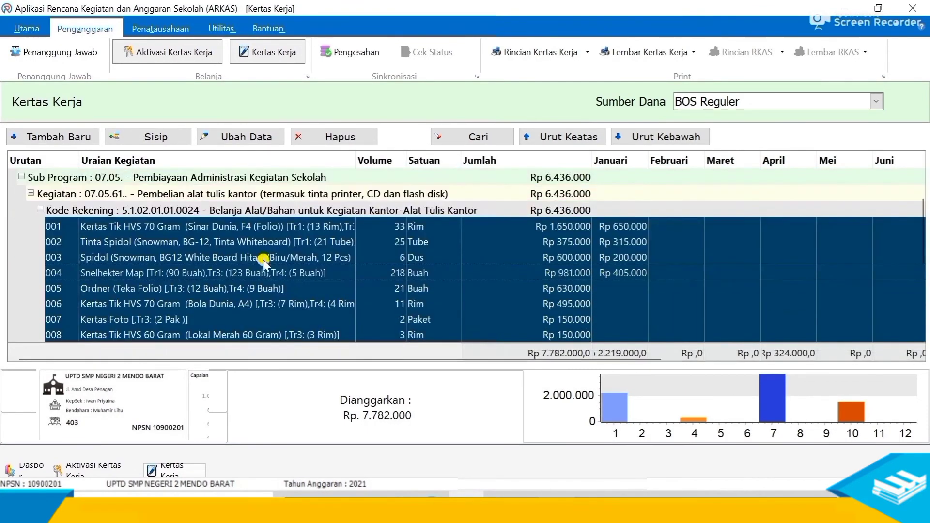
click(159, 229)
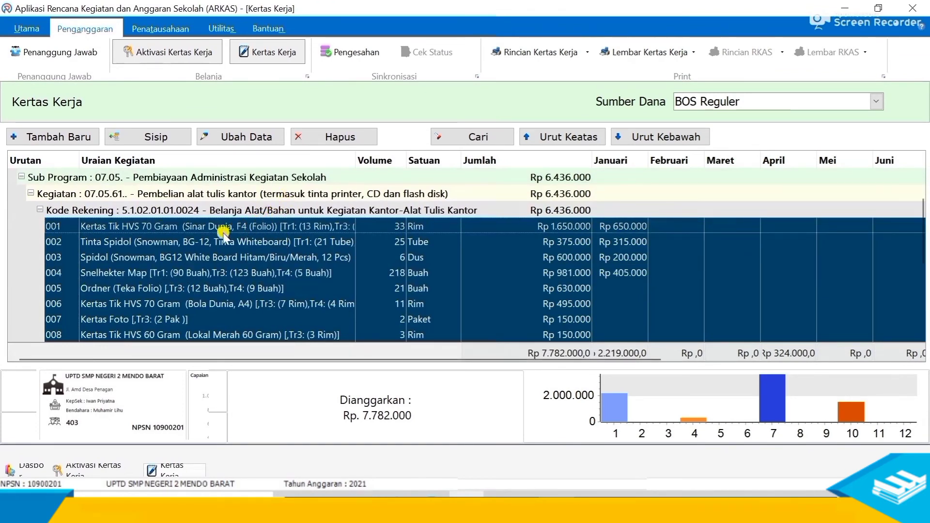
click(233, 137)
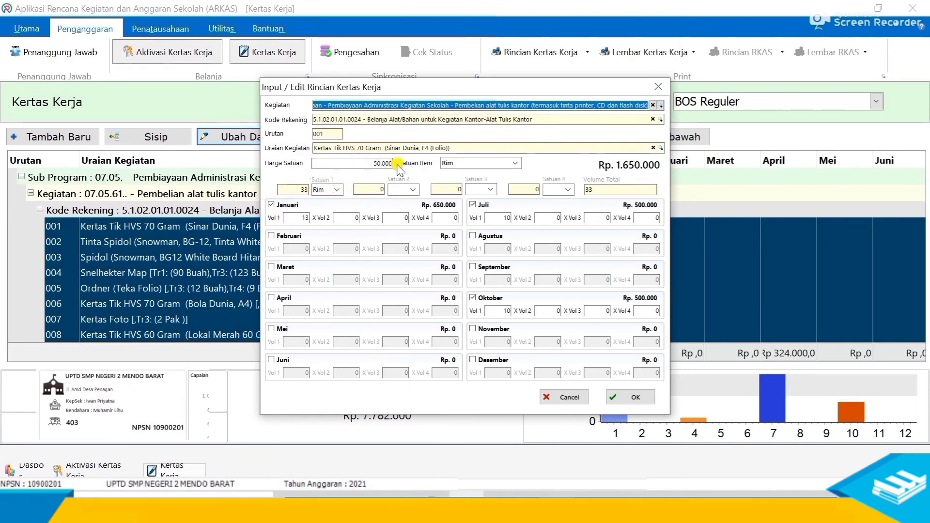
- Add Februari volume 10 and Desember volume 2 to the HVS item and save
click(301, 219)
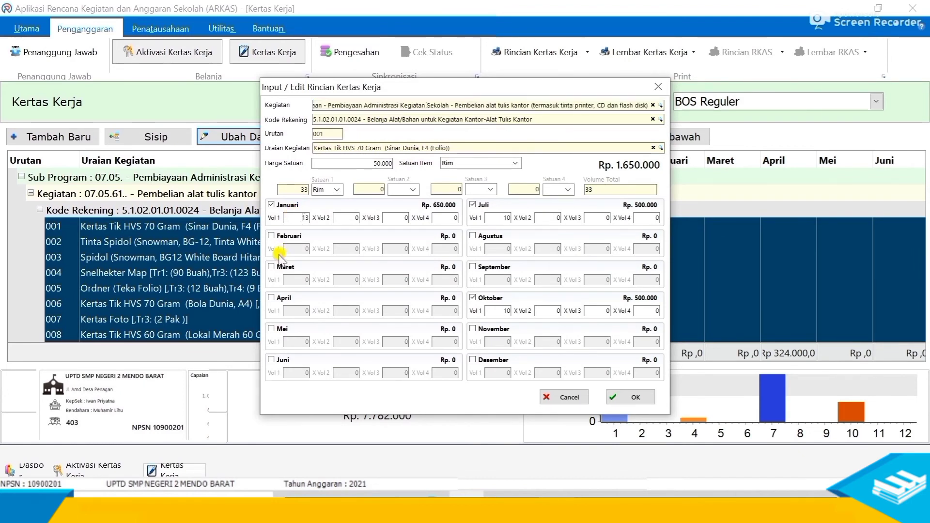
click(271, 236)
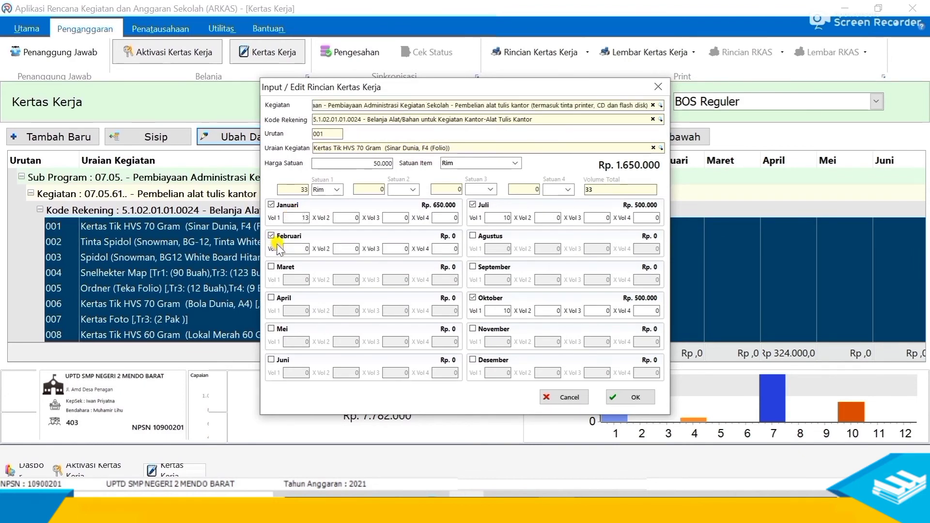
click(305, 249)
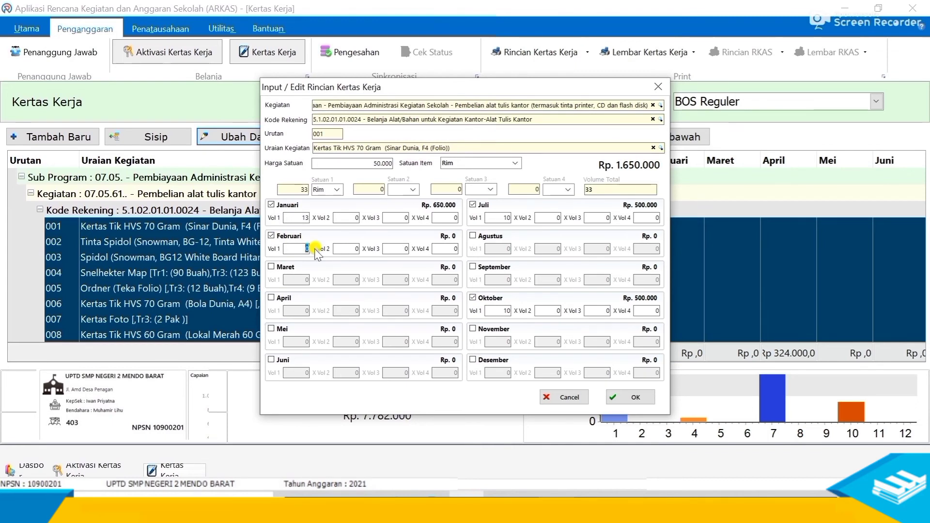
text(10)
click(475, 362)
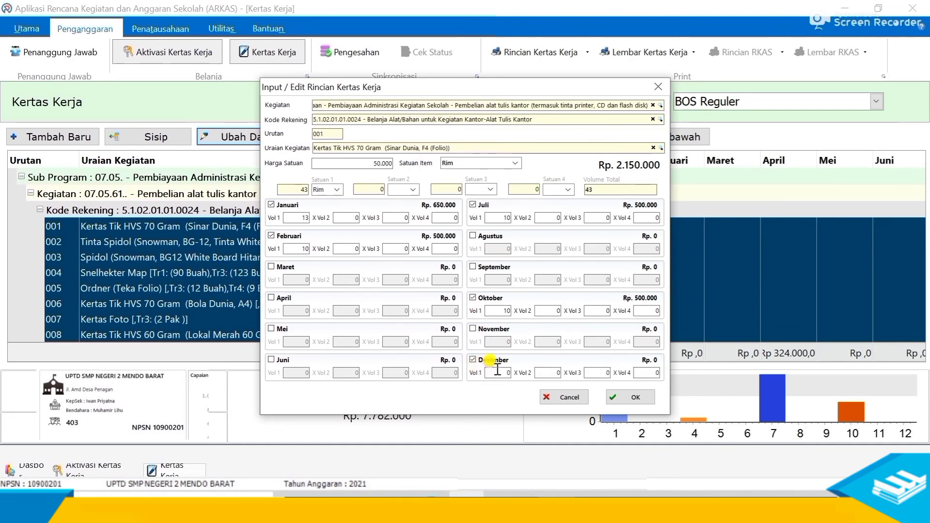
click(512, 374)
text(2)
click(630, 397)
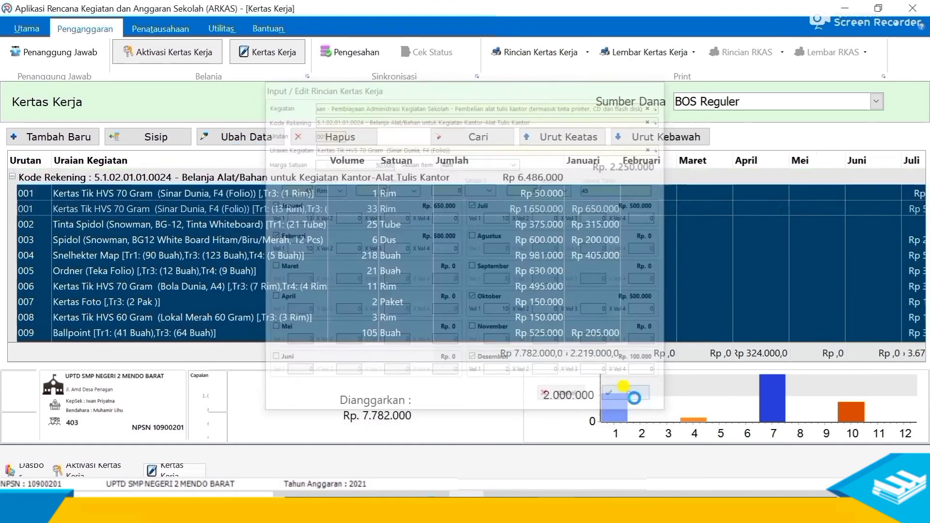
scroll(301, 306, down, 3)
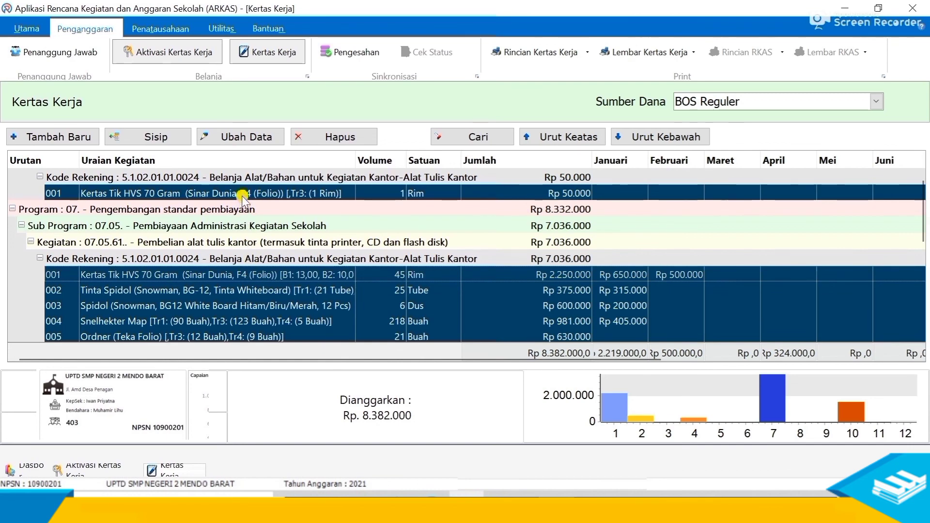
scroll(223, 309, down, 5)
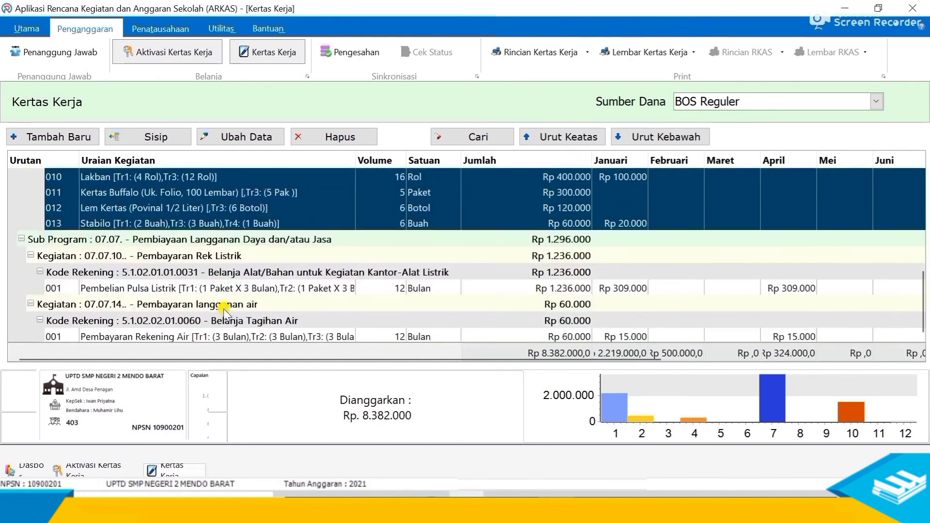
scroll(224, 309, up, 5)
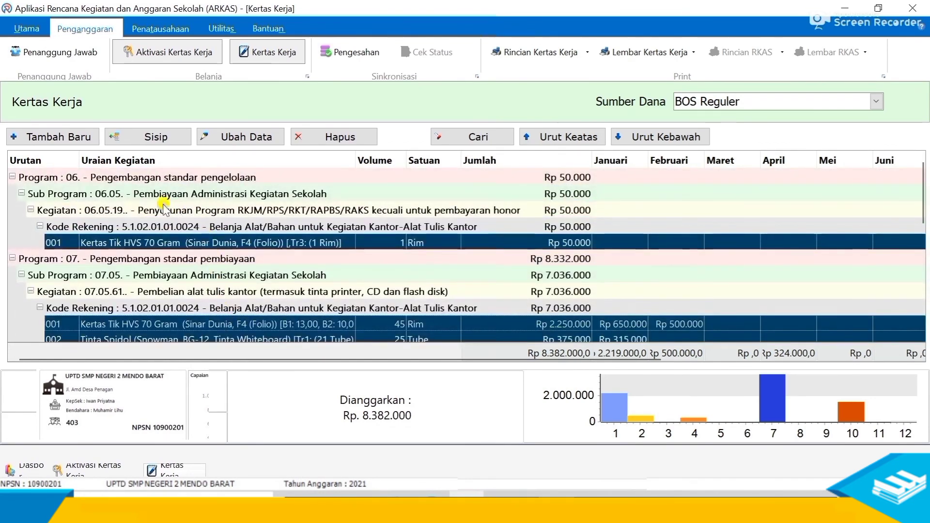